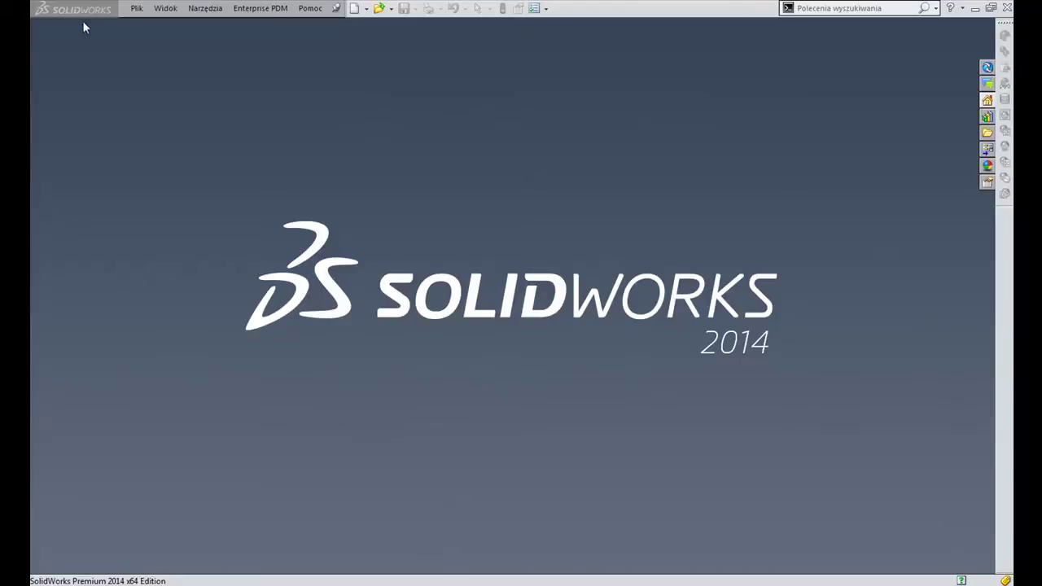
- Select SIMULIA-GA-WJ4_BMW_wheel.STEP under the STEP AP203/214 file type and bring up its import options
{"action": "left_click", "coordinate": [134, 10]}
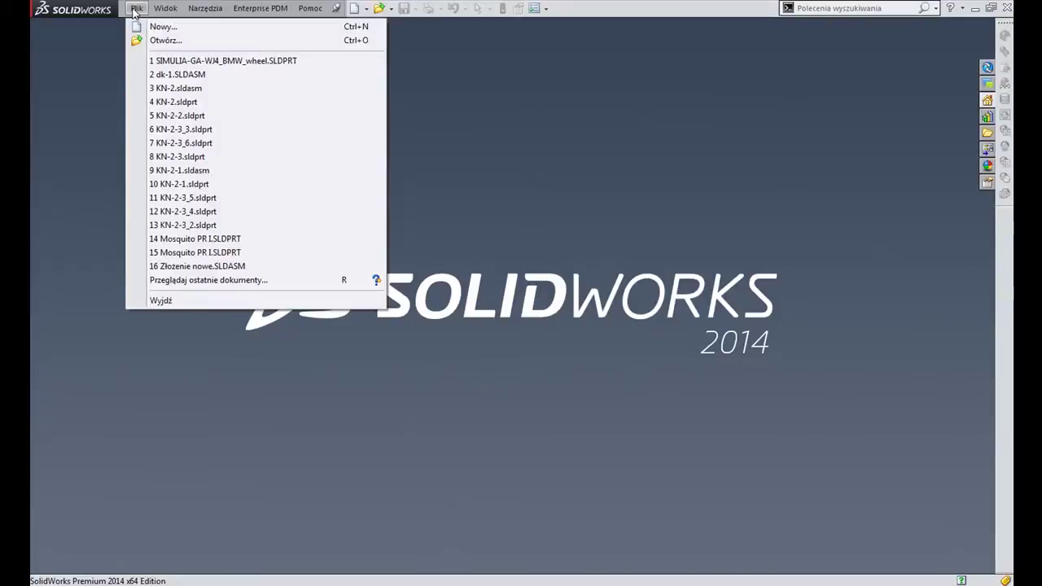
{"action": "left_click", "coordinate": [147, 42]}
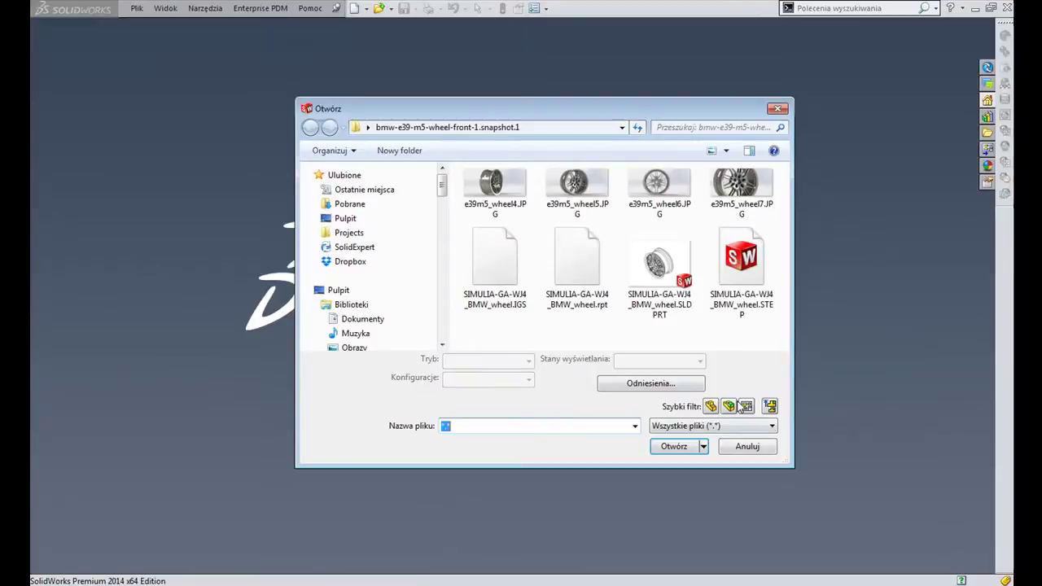
{"action": "left_click", "coordinate": [770, 427]}
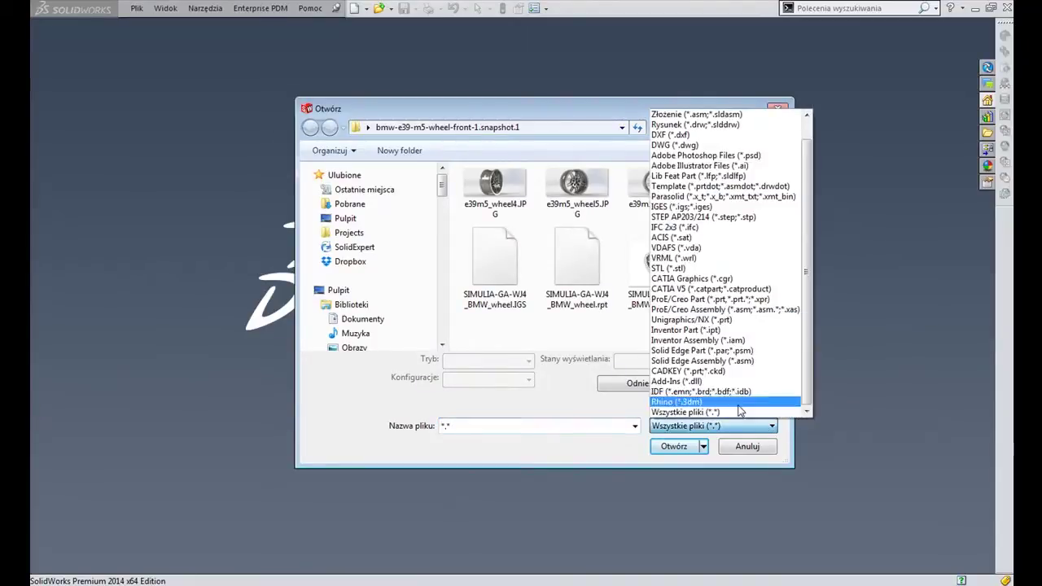
{"action": "left_click", "coordinate": [680, 218]}
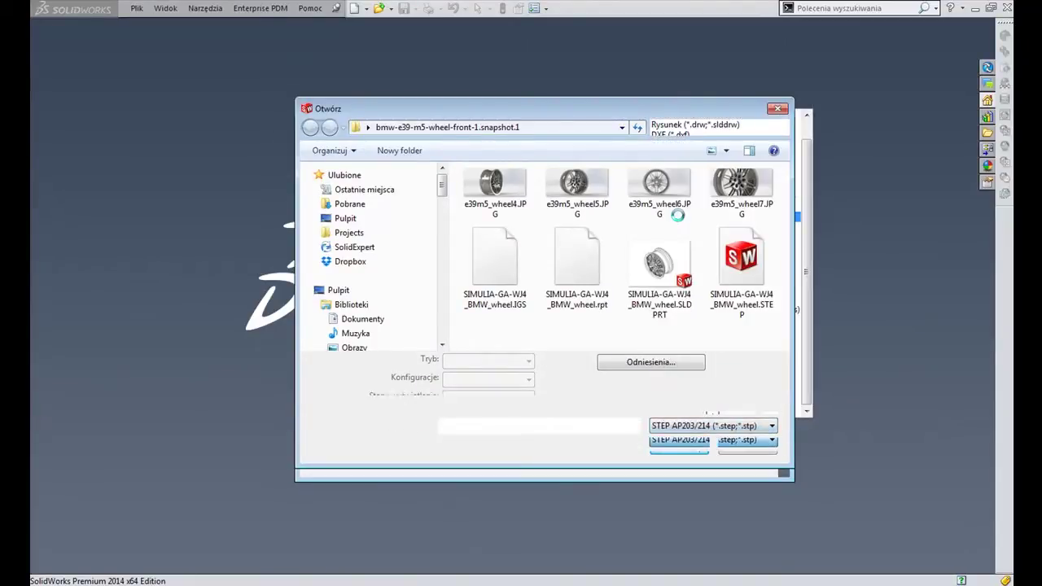
{"action": "mouse_move", "coordinate": [495, 200]}
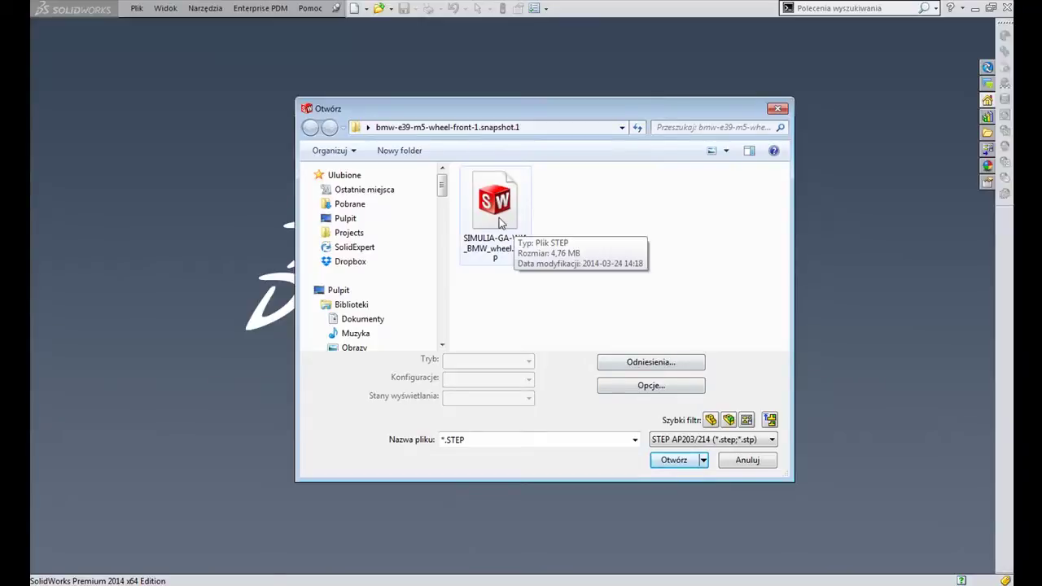
{"action": "left_click", "coordinate": [500, 220]}
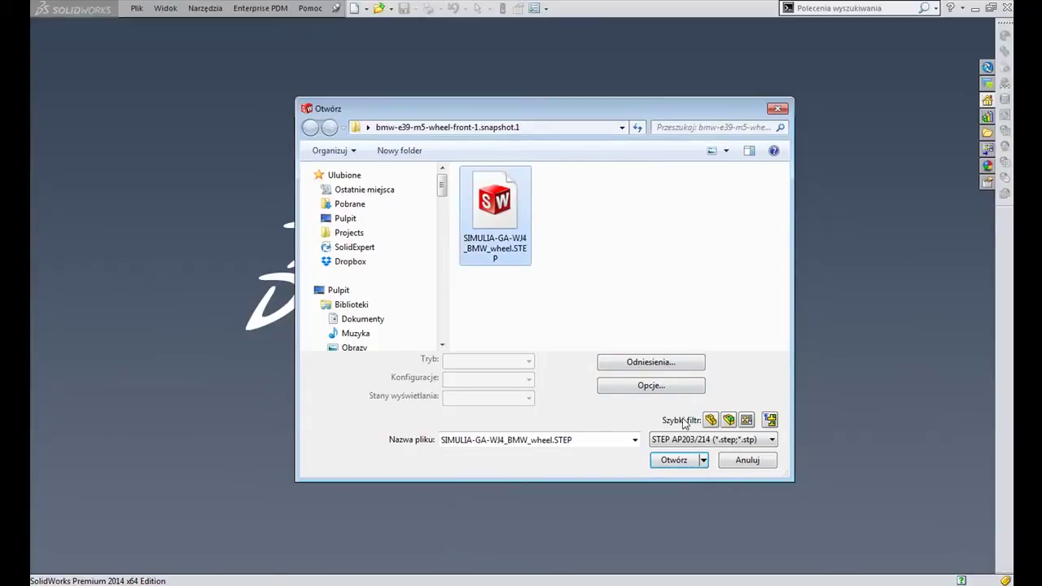
{"action": "left_click", "coordinate": [666, 386]}
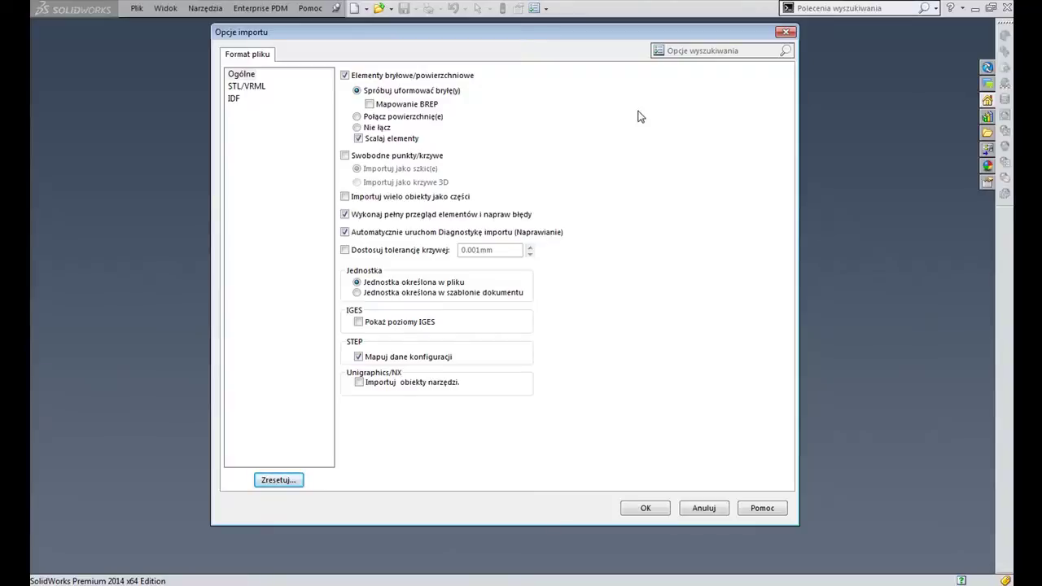
- Keep 'Spróbuj uformować bryłę(y)' as the import mode, accept the options and open the wheel file
{"action": "left_click", "coordinate": [359, 92]}
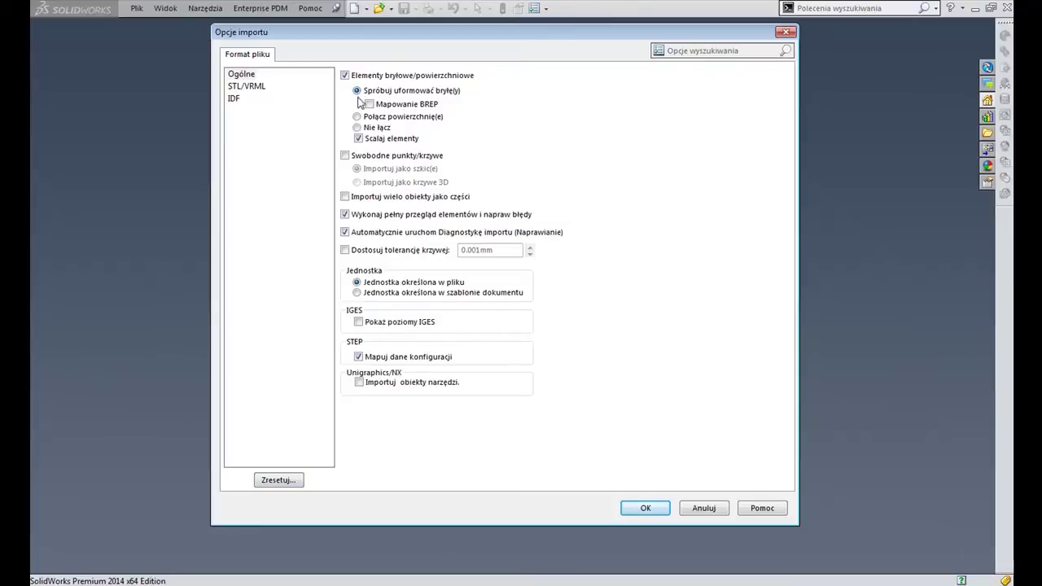
{"action": "left_click", "coordinate": [358, 117]}
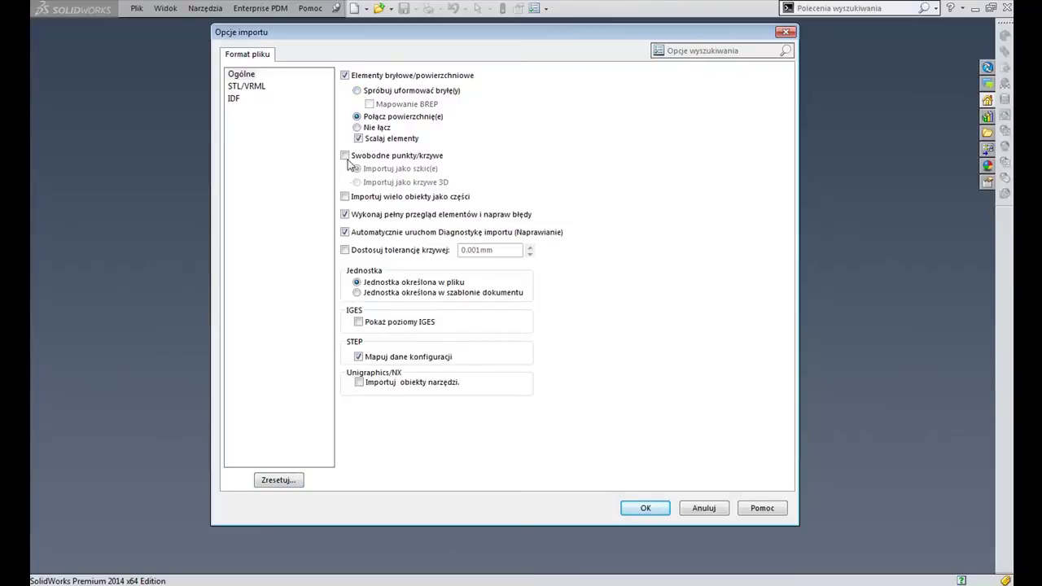
{"action": "left_click", "coordinate": [357, 91]}
{"action": "left_click", "coordinate": [645, 508]}
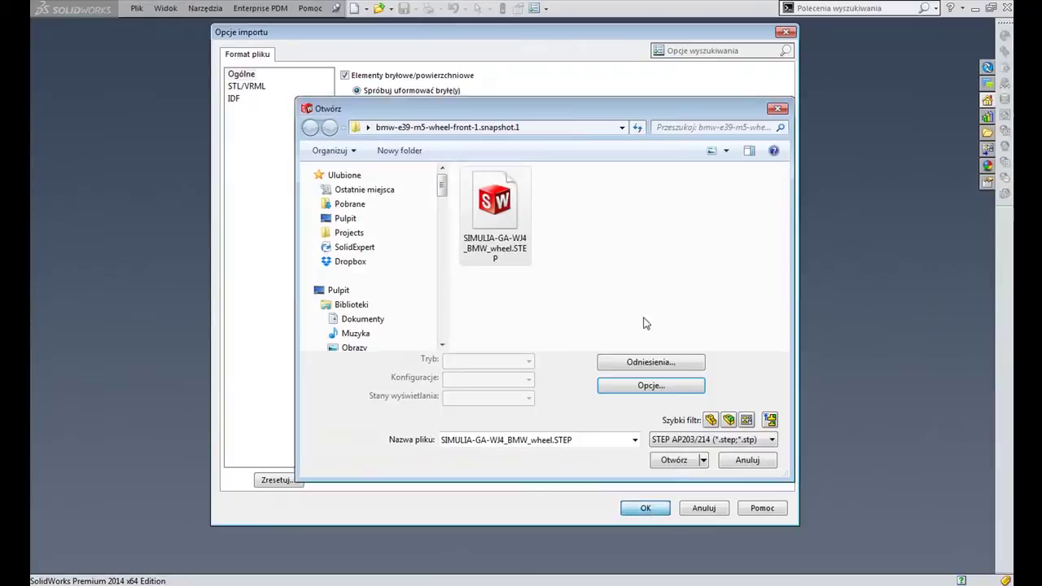
{"action": "left_click", "coordinate": [673, 461]}
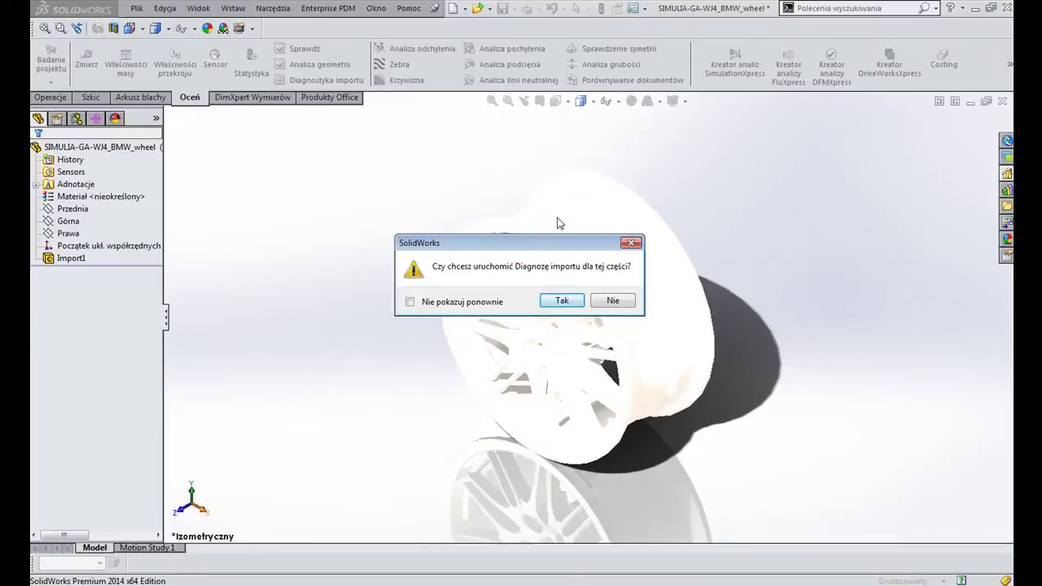
- Decline the import diagnosis and FeatureWorks recognition prompts, then orbit to the wheel's front
{"action": "left_click", "coordinate": [632, 245]}
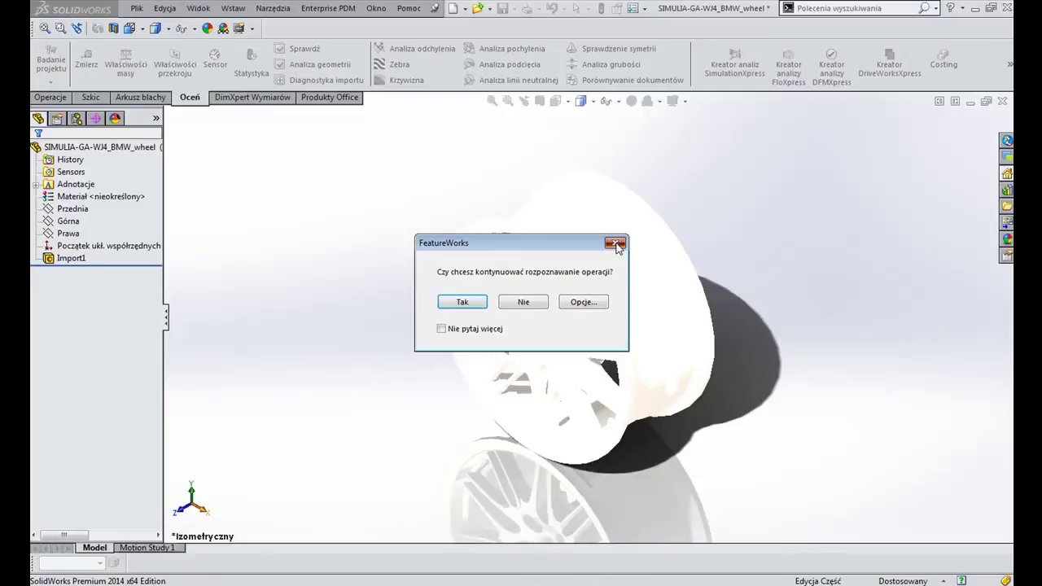
{"action": "left_click", "coordinate": [617, 246]}
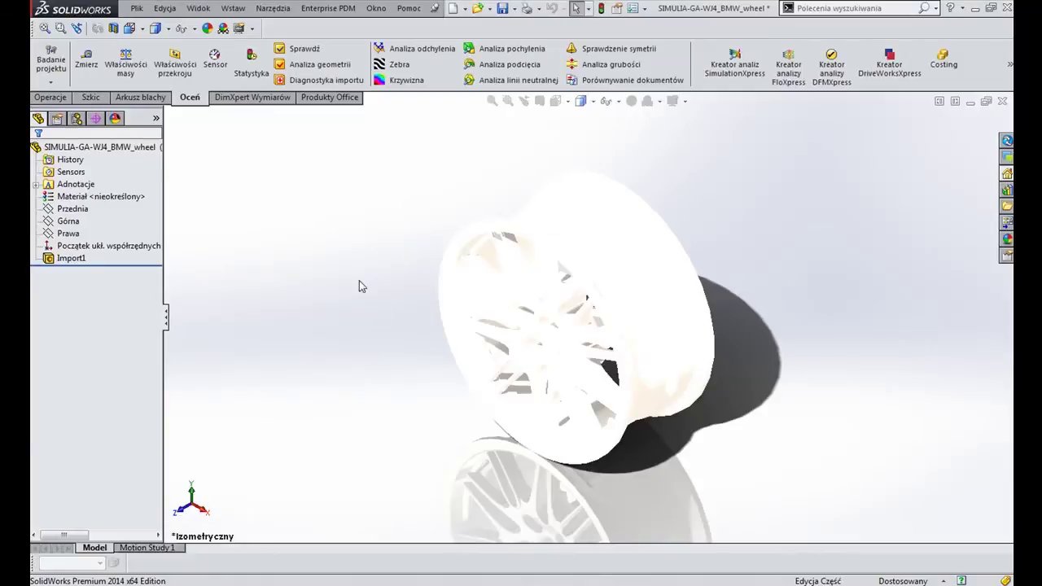
{"action": "mouse_move", "coordinate": [398, 291]}
{"action": "middle_mouse_down"}
{"action": "mouse_move", "coordinate": [478, 235]}
{"action": "mouse_move", "coordinate": [432, 217]}
{"action": "mouse_move", "coordinate": [426, 226]}
{"action": "middle_mouse_up"}
- Run Diagnostyka importu on the Import1 feature
{"action": "left_click", "coordinate": [70, 259]}
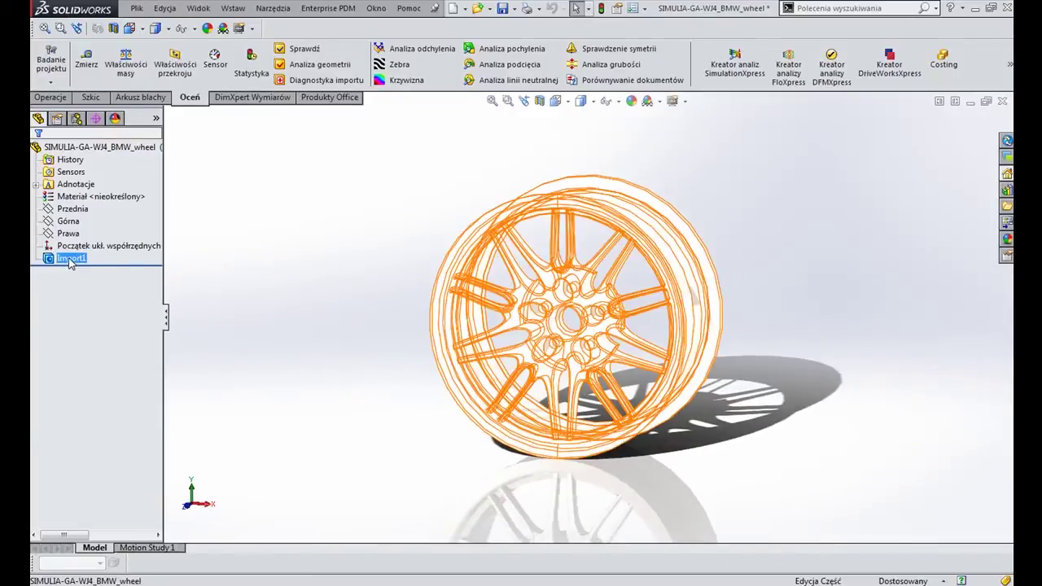
{"action": "right_click", "coordinate": [67, 260]}
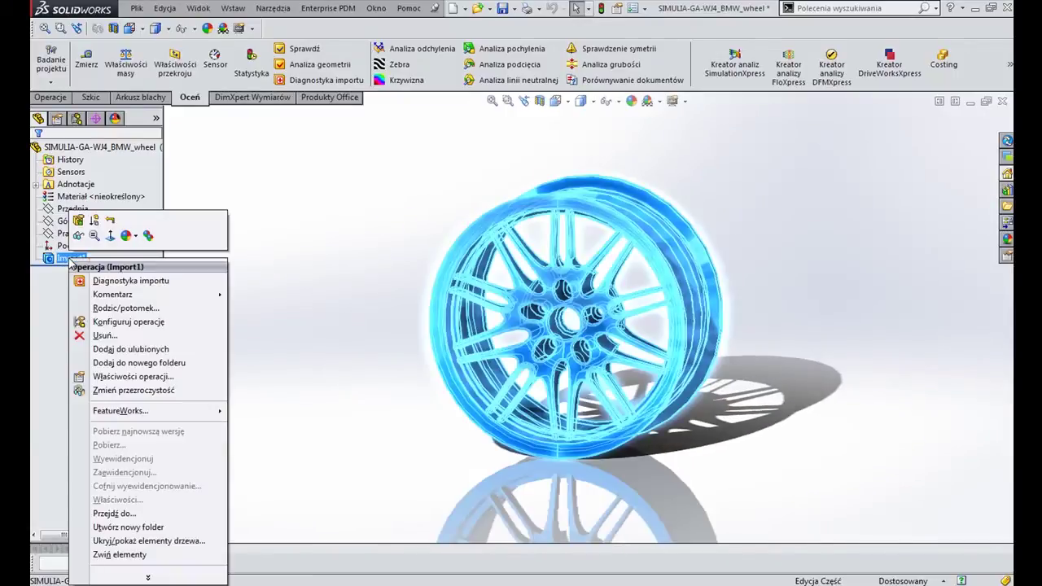
{"action": "left_click", "coordinate": [209, 281]}
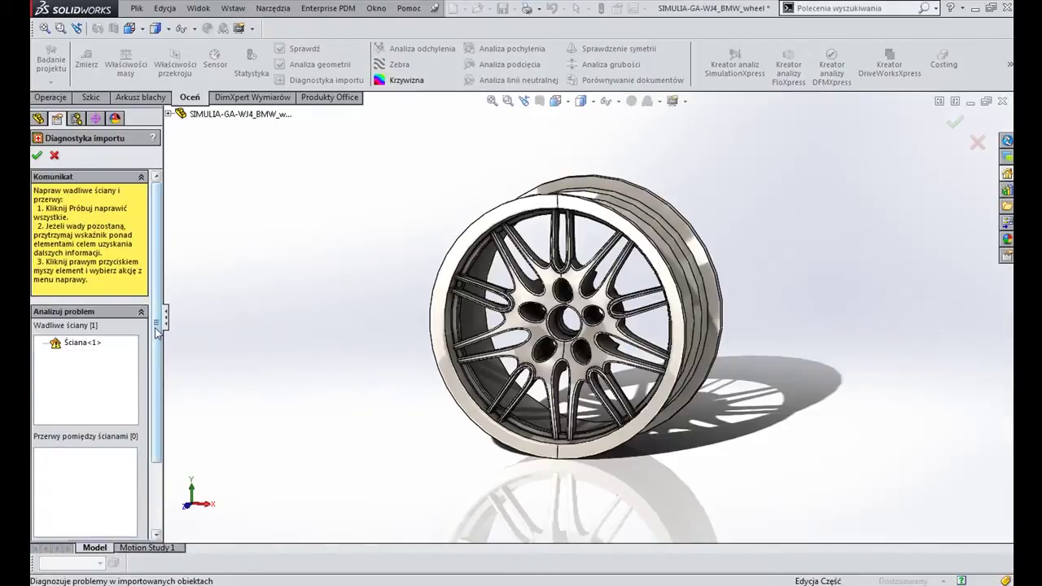
{"action": "scroll", "coordinate": [158, 348], "scroll_direction": "down", "scroll_amount": 1}
{"action": "scroll", "coordinate": [158, 347], "scroll_direction": "down", "scroll_amount": 2}
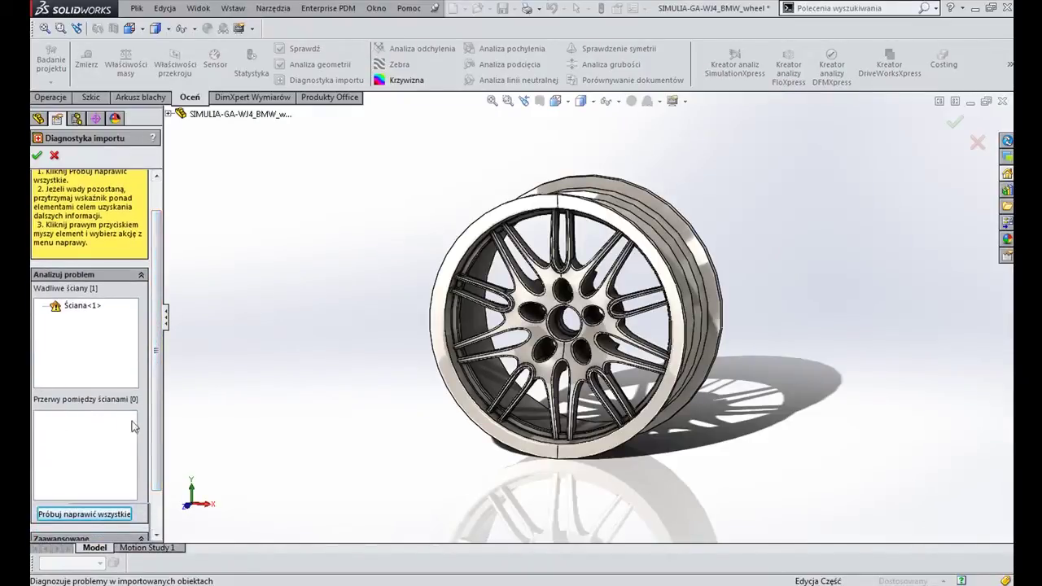
{"action": "scroll", "coordinate": [163, 374], "scroll_direction": "up", "scroll_amount": 1}
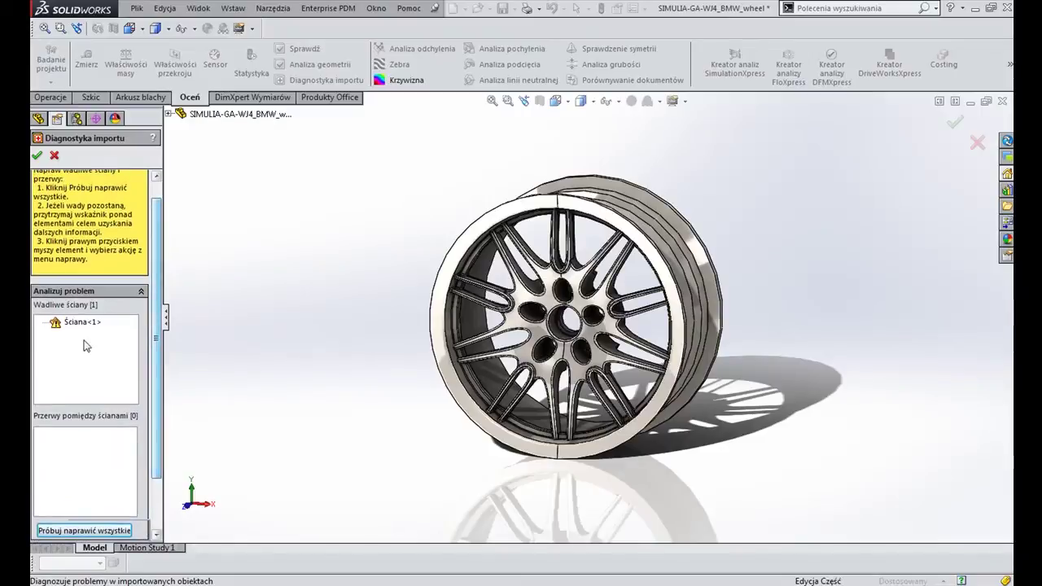
- Pick the faulty face Ściana<1>, repair all faults automatically, and accept the repair
{"action": "left_click", "coordinate": [118, 376]}
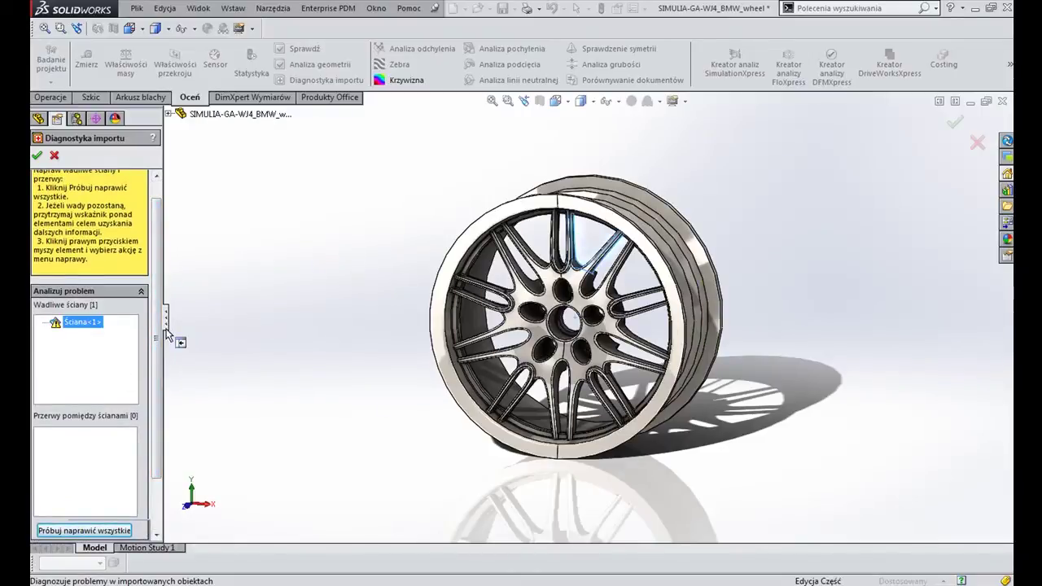
{"action": "scroll", "coordinate": [160, 340], "scroll_direction": "down", "scroll_amount": 3}
{"action": "left_click", "coordinate": [102, 465]}
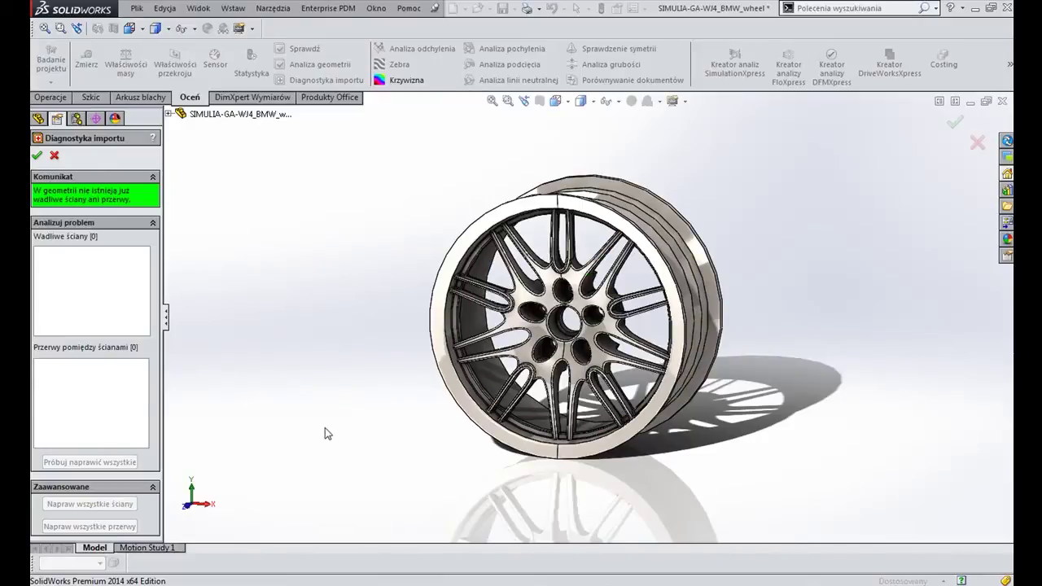
{"action": "left_click", "coordinate": [36, 155]}
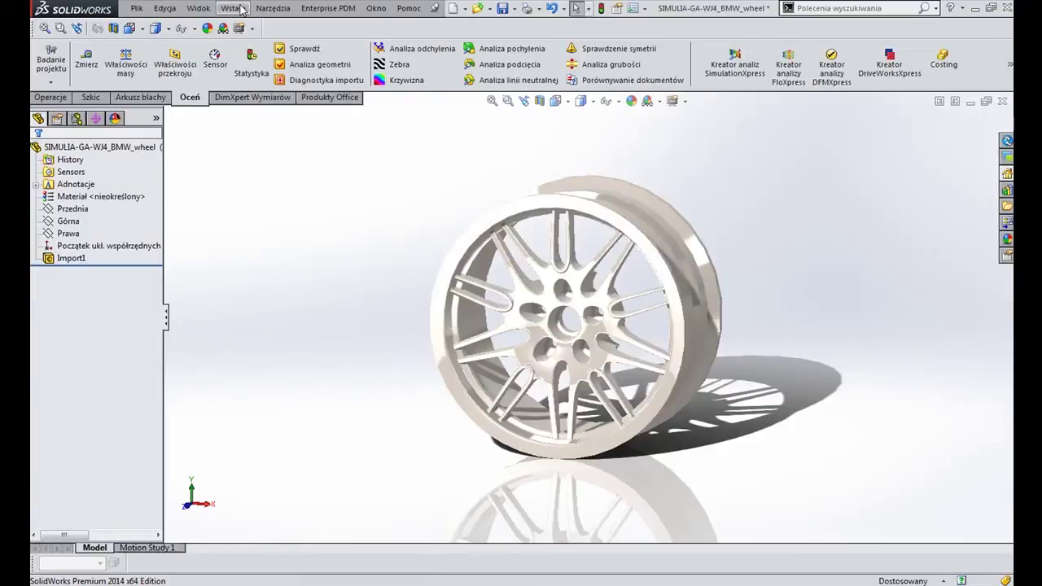
{"action": "left_click", "coordinate": [240, 9]}
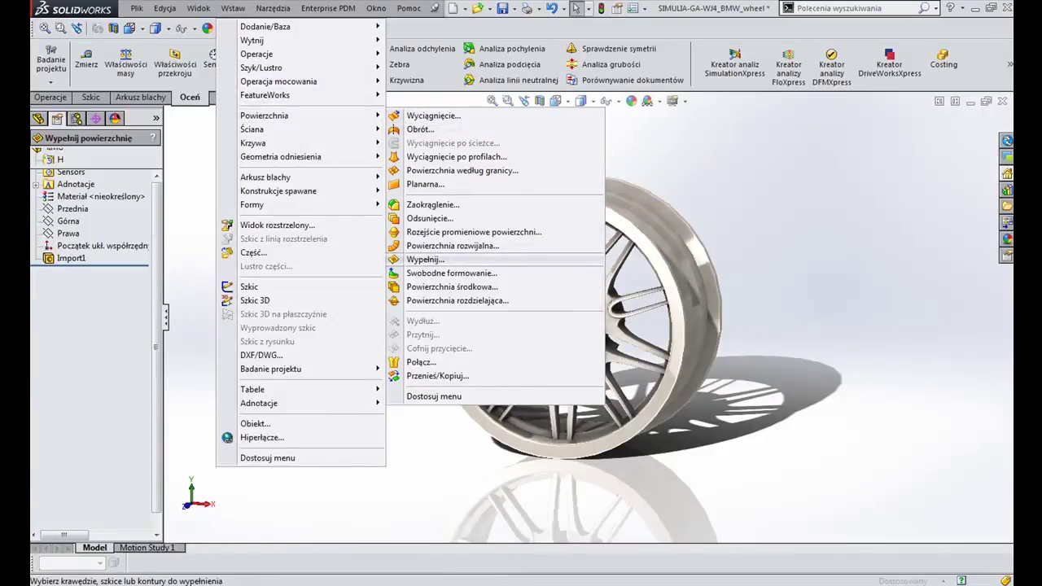
{"action": "left_click", "coordinate": [425, 259]}
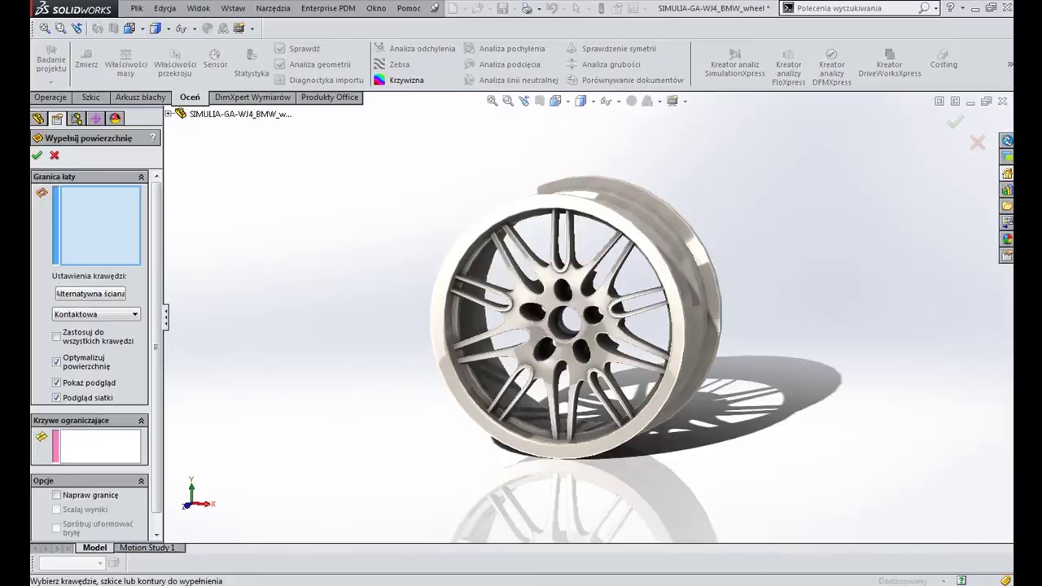
{"action": "left_click", "coordinate": [54, 155]}
{"action": "left_click", "coordinate": [367, 270]}
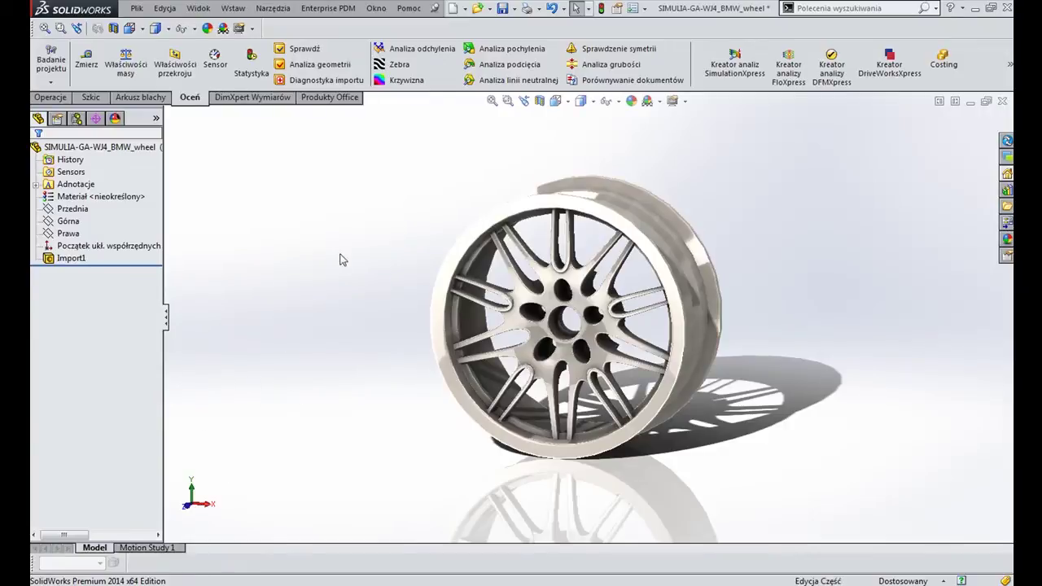
{"action": "middle_click_drag", "start_coordinate": [342, 281], "coordinate": [334, 294]}
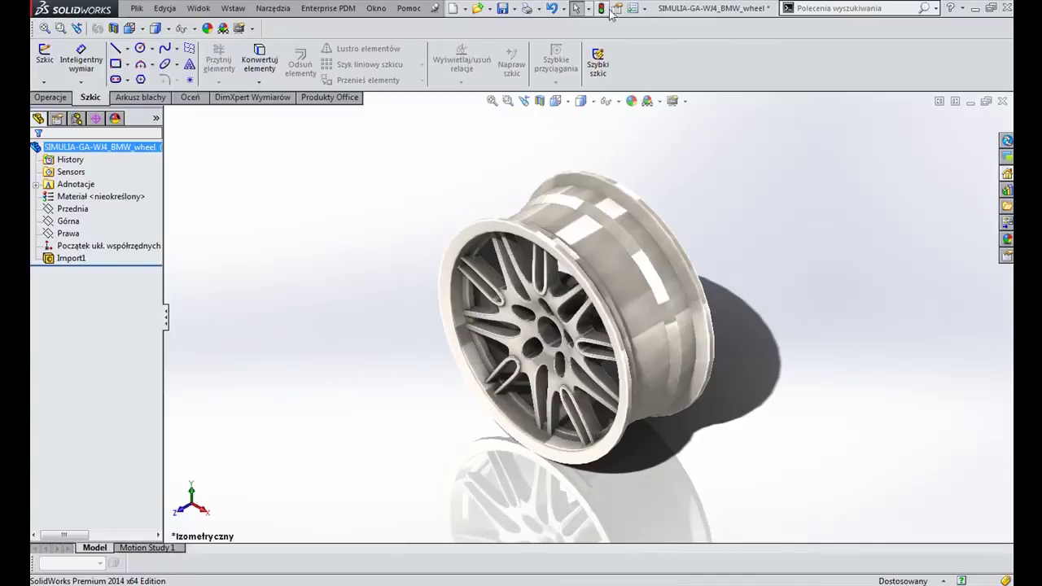
- Enable the FeatureWorks add-in both now and at startup through Dodatki
{"action": "left_click", "coordinate": [643, 8]}
{"action": "left_click", "coordinate": [661, 52]}
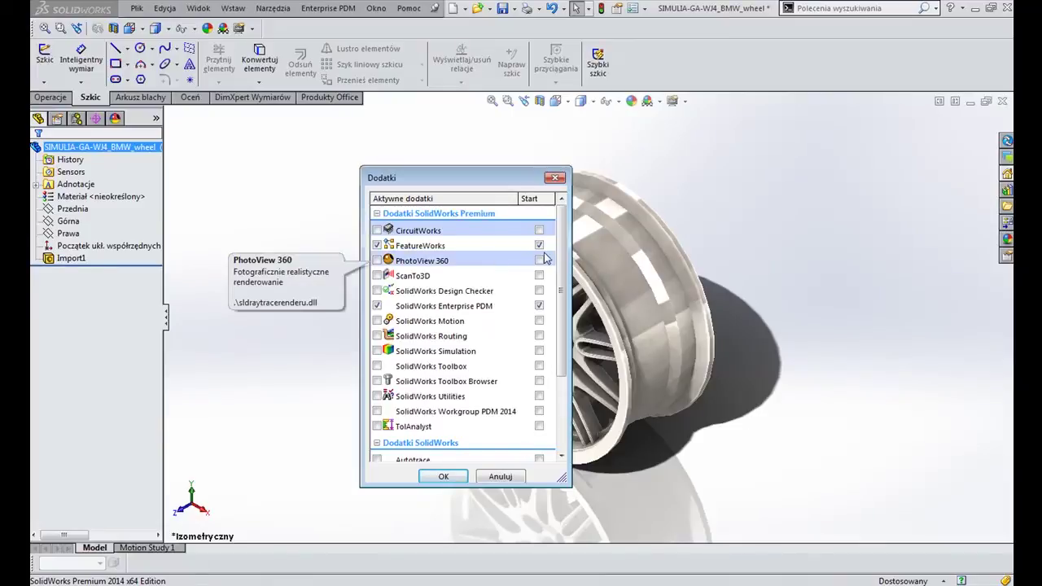
{"action": "left_click", "coordinate": [446, 479]}
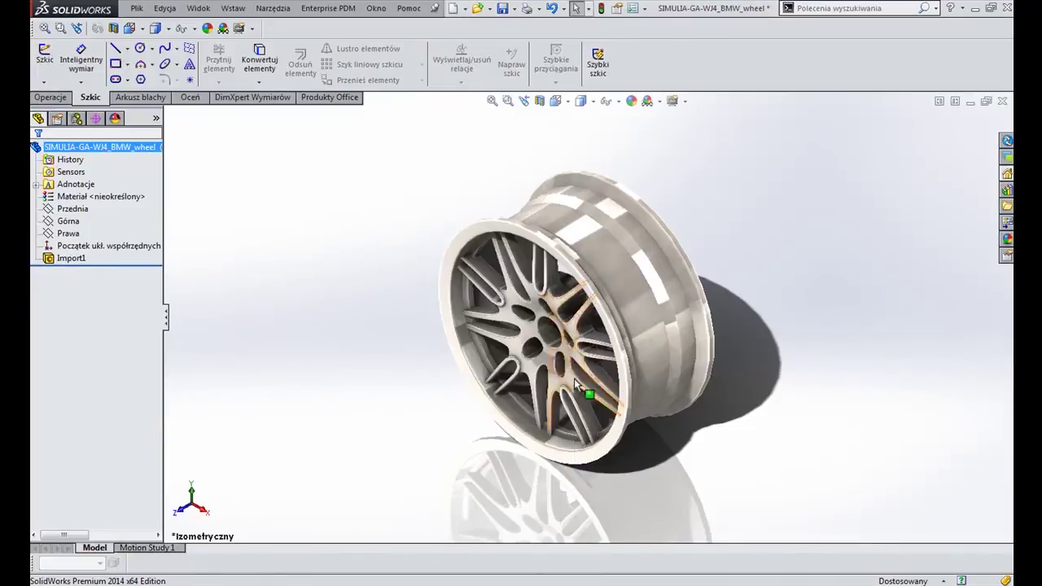
{"action": "key", "text": "space"}
- In Front view, zoom to the hub and recognise the lower bolt hole as a hole feature
{"action": "left_click", "coordinate": [636, 336]}
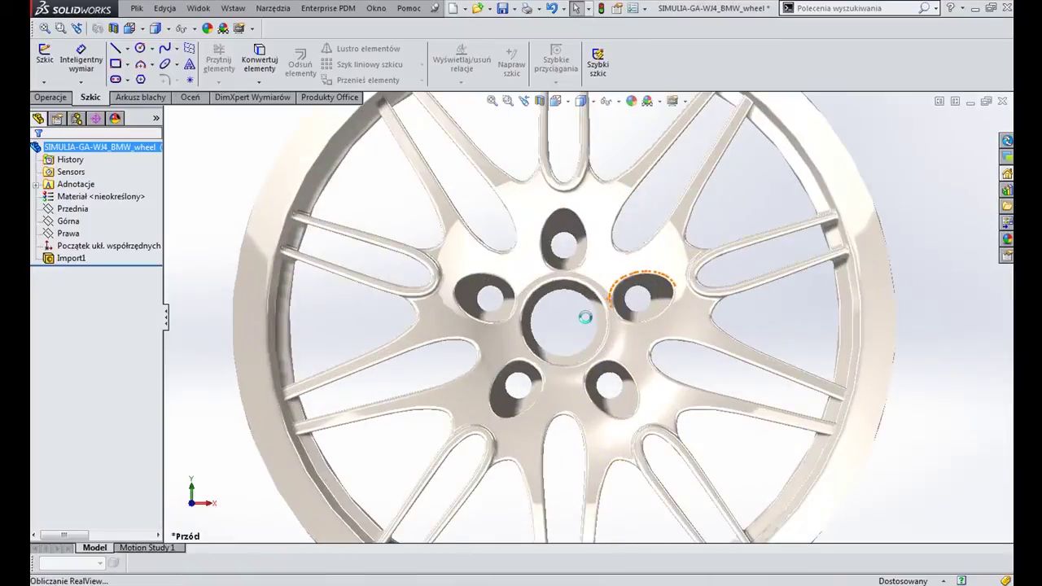
{"action": "scroll", "coordinate": [580, 325], "scroll_direction": "down", "scroll_amount": 2}
{"action": "scroll", "coordinate": [574, 332], "scroll_direction": "down", "scroll_amount": 2}
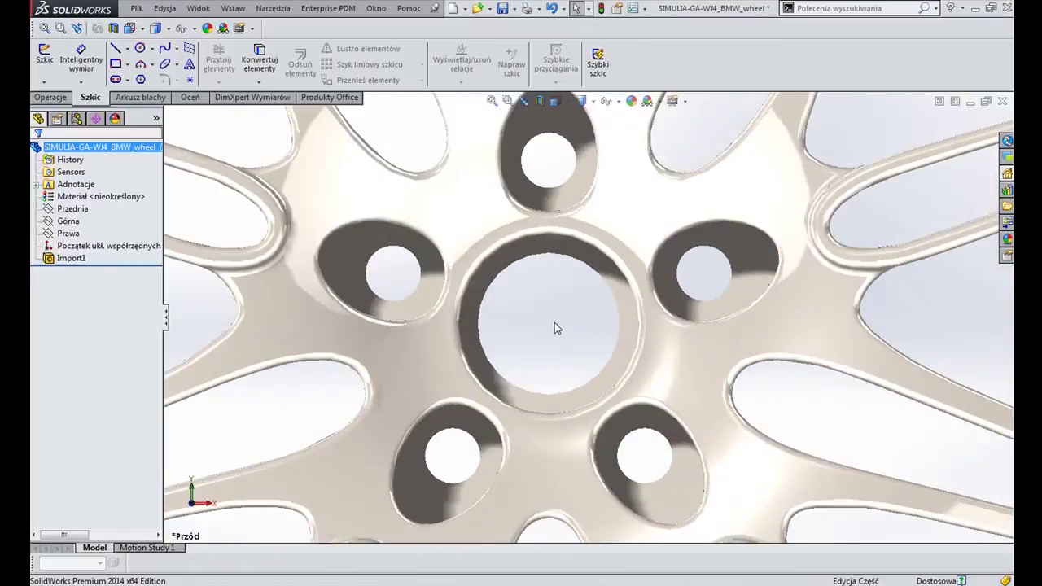
{"action": "middle_click_drag", "start_coordinate": [562, 324], "coordinate": [608, 334]}
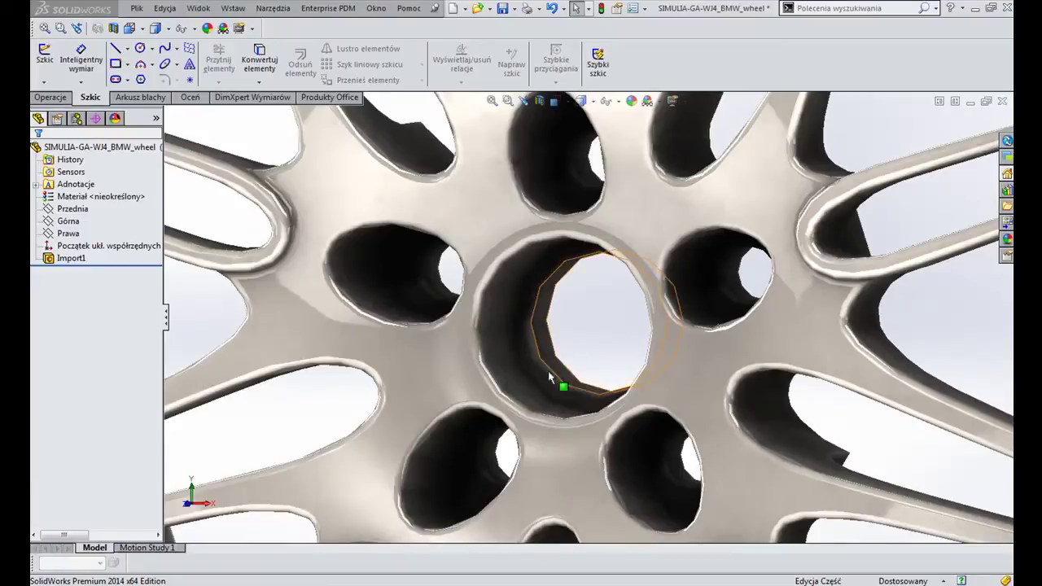
{"action": "right_click", "coordinate": [493, 449]}
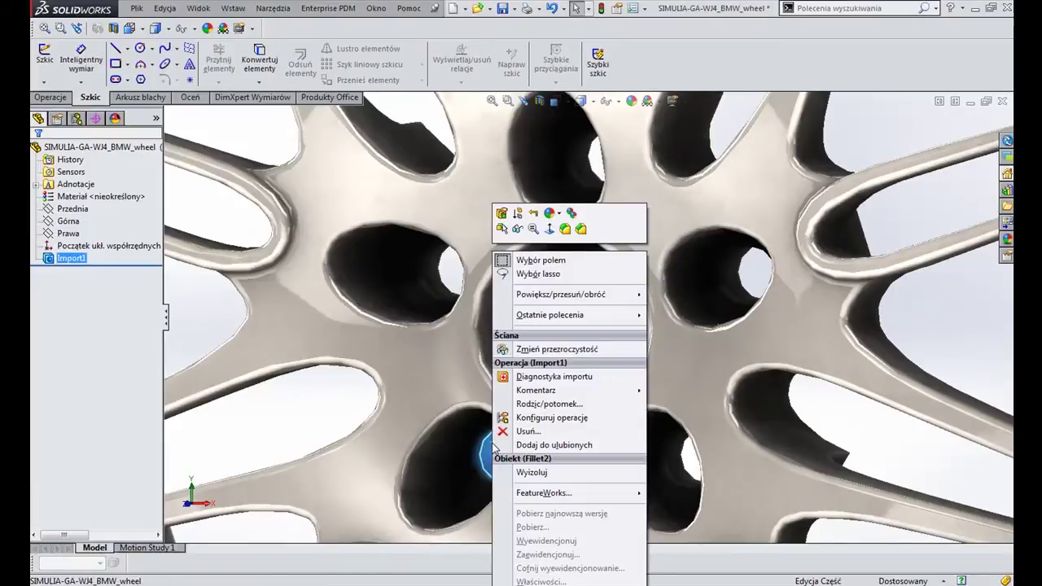
{"action": "left_click", "coordinate": [516, 229]}
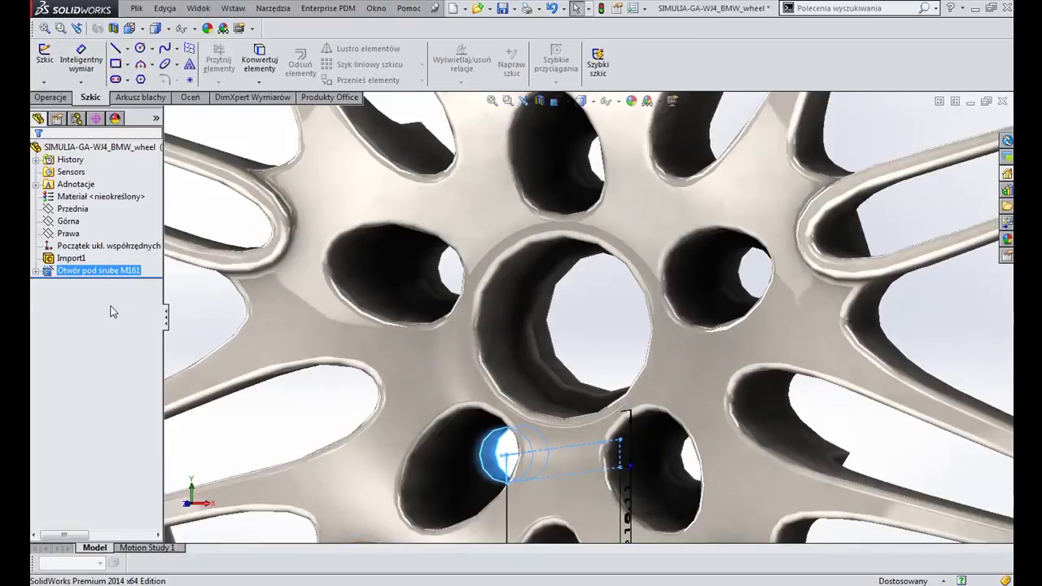
{"action": "left_click", "coordinate": [593, 302]}
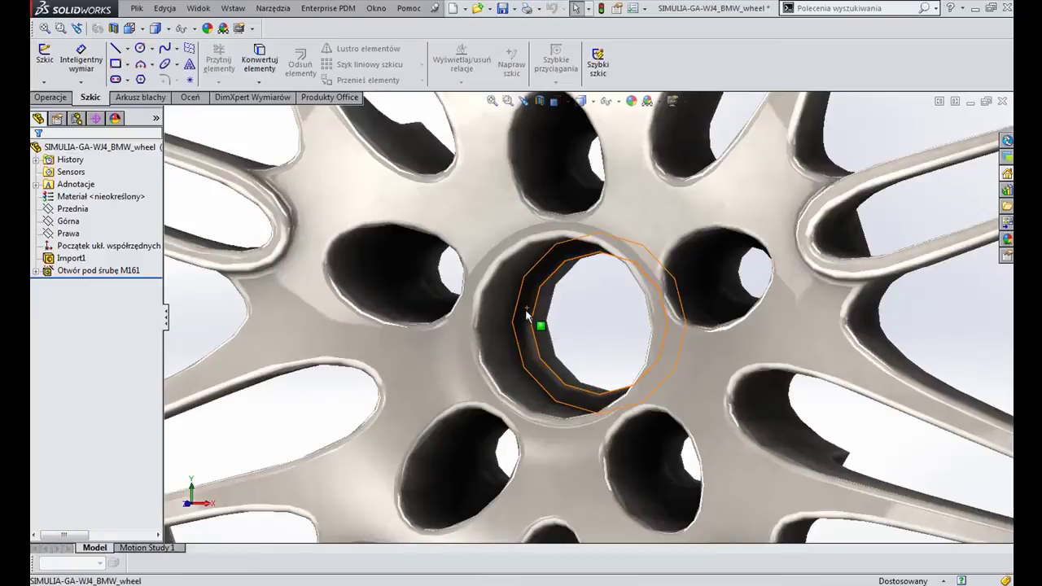
- Recognise the centre hub hole as a hole feature, confirming with Tak, then return to isometric view
{"action": "left_click", "coordinate": [526, 315]}
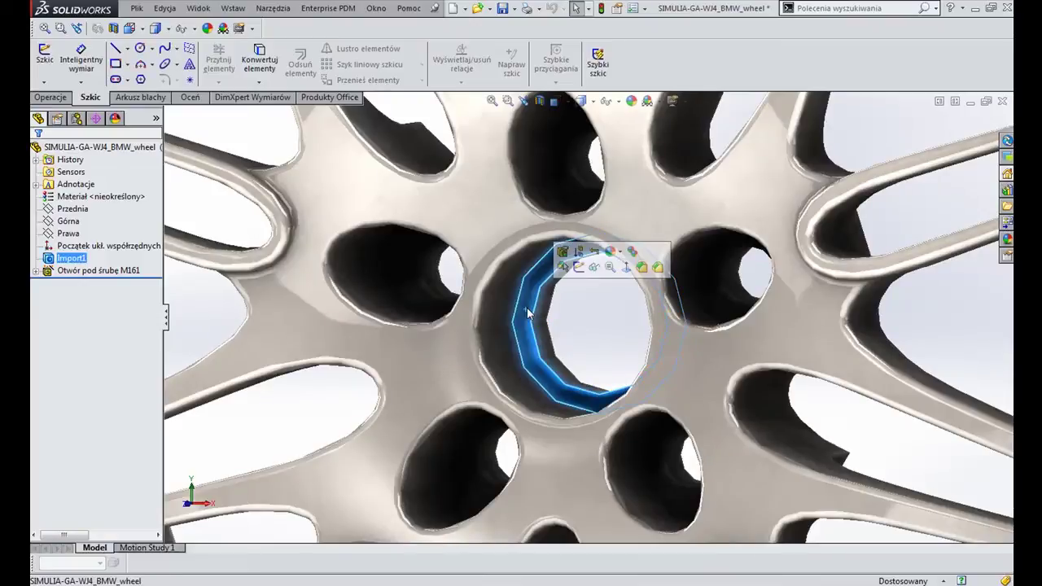
{"action": "right_click", "coordinate": [528, 311]}
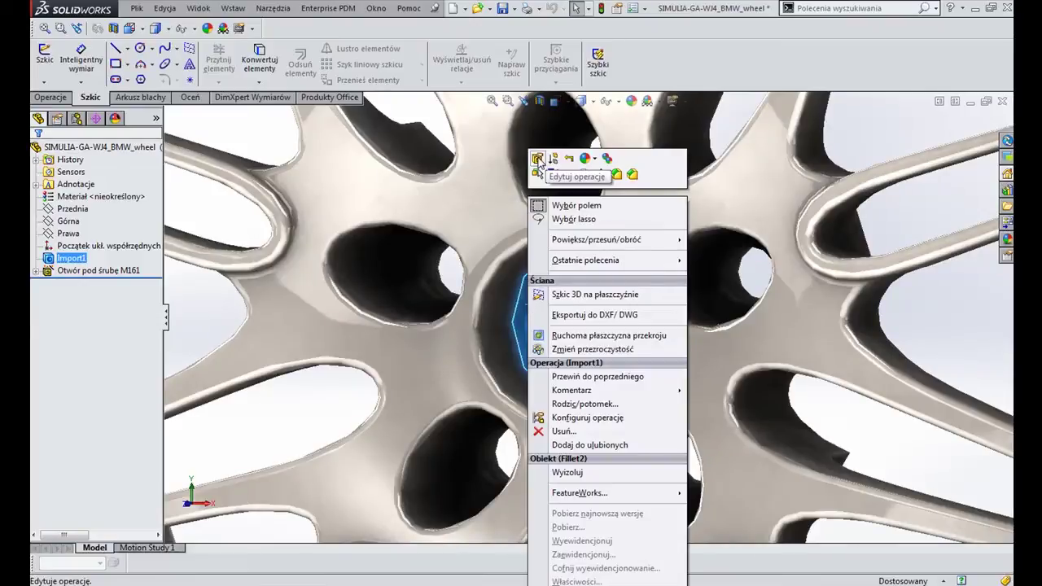
{"action": "left_click", "coordinate": [554, 182]}
{"action": "left_click", "coordinate": [493, 301]}
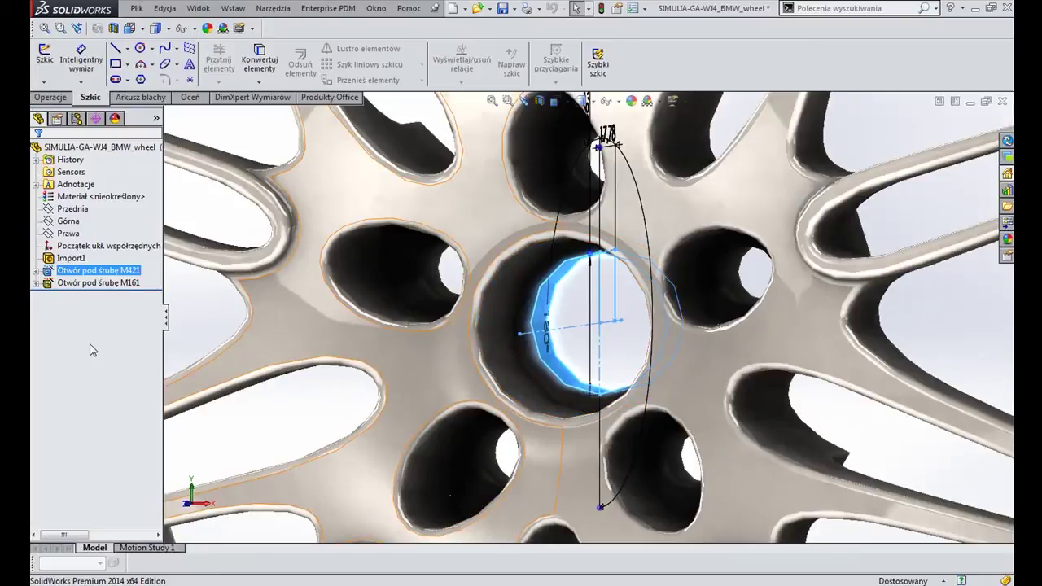
{"action": "key", "text": "Escape"}
{"action": "key", "text": "ctrl+7"}
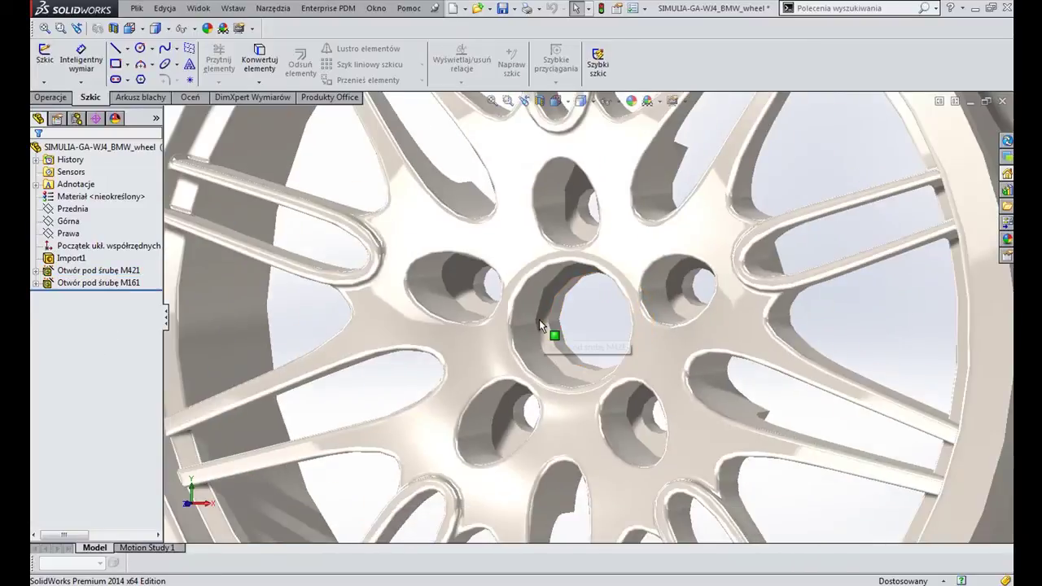
{"action": "mouse_move", "coordinate": [952, 345]}
{"action": "middle_mouse_down"}
{"action": "mouse_move", "coordinate": [557, 379]}
{"action": "mouse_move", "coordinate": [517, 345]}
{"action": "mouse_move", "coordinate": [530, 355]}
{"action": "middle_mouse_up"}
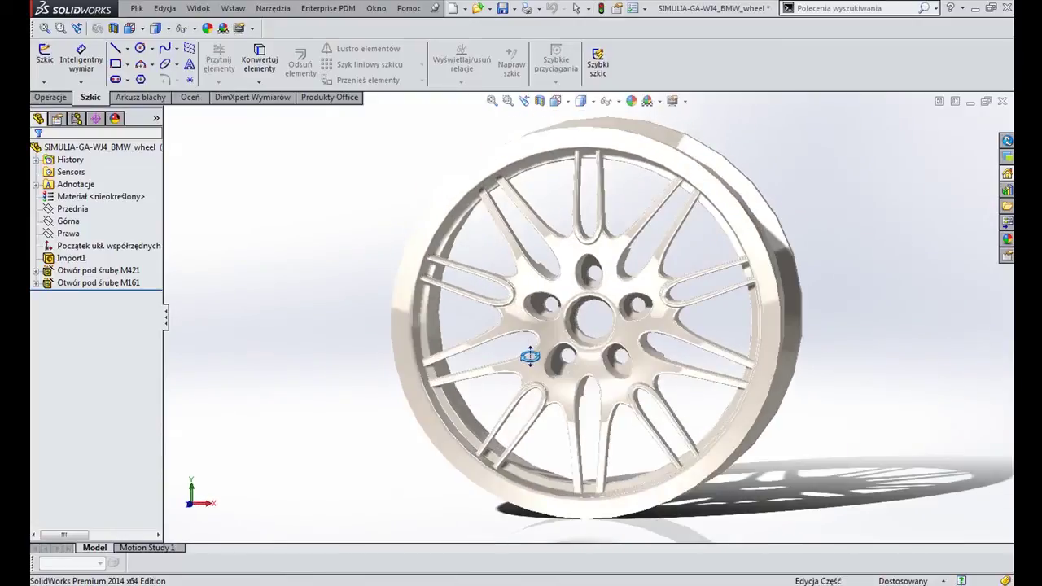
{"action": "left_click", "coordinate": [81, 272]}
{"action": "left_click", "coordinate": [889, 232]}
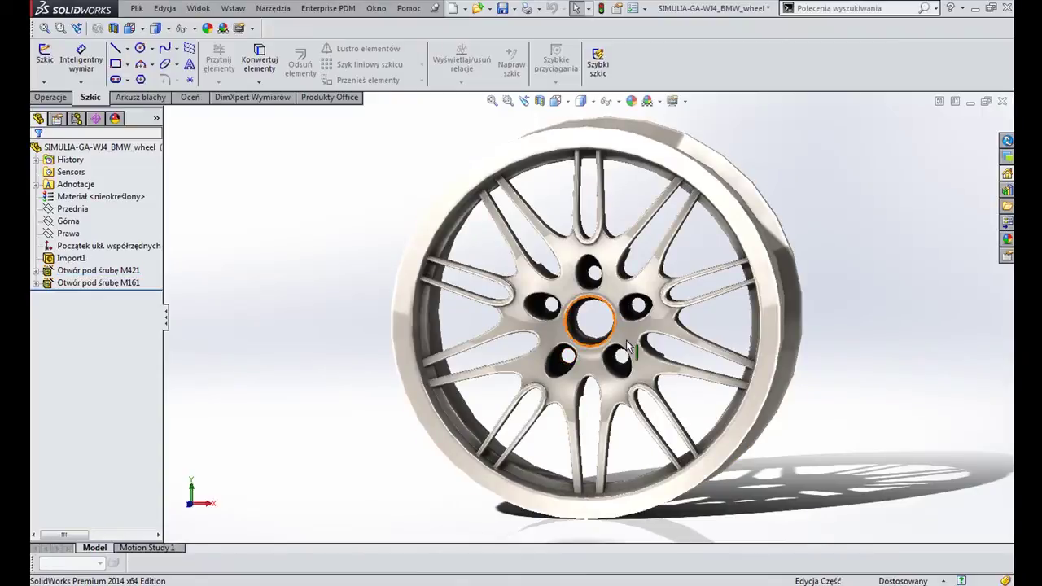